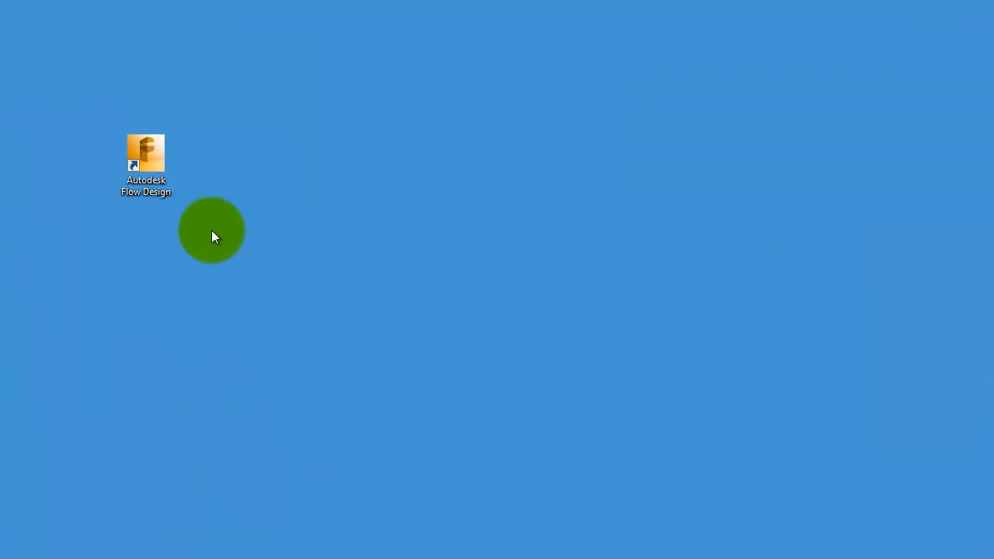
Step: Launch Autodesk Flow Design and open the Automotive demonstration model
{"action": "double_click", "coordinate": [155, 186]}
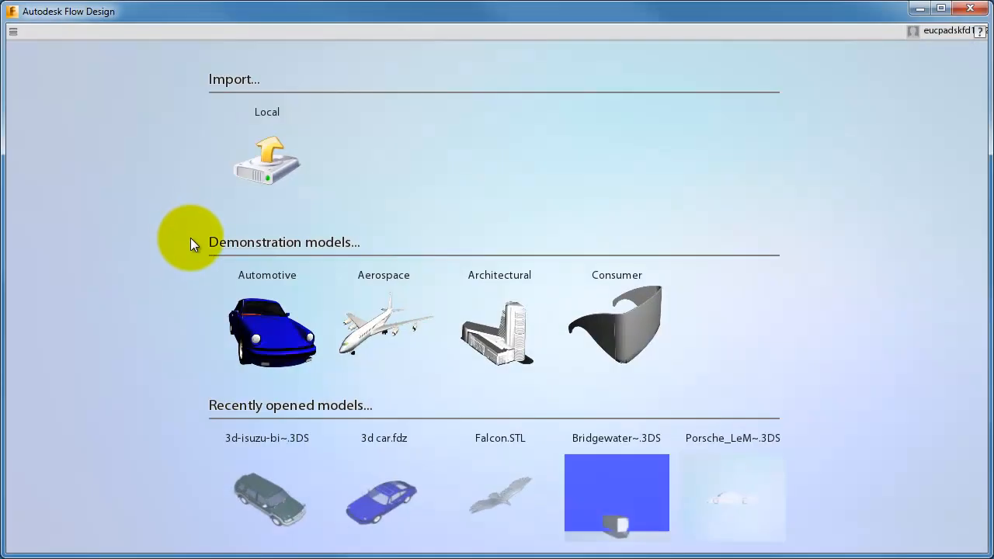
{"action": "left_click", "coordinate": [254, 324]}
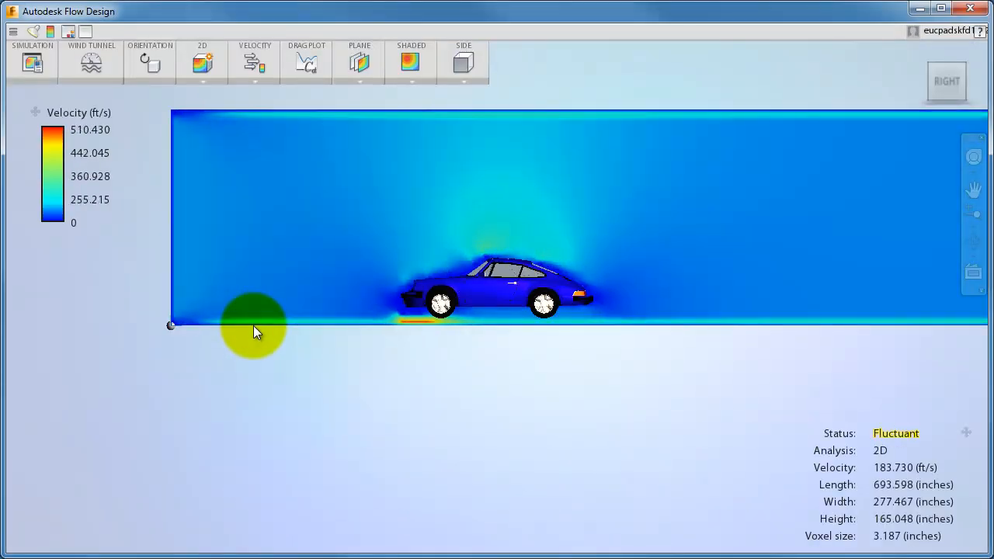
Step: Switch the 2D plane result from shaded velocity to flow lines
{"action": "left_click", "coordinate": [355, 83]}
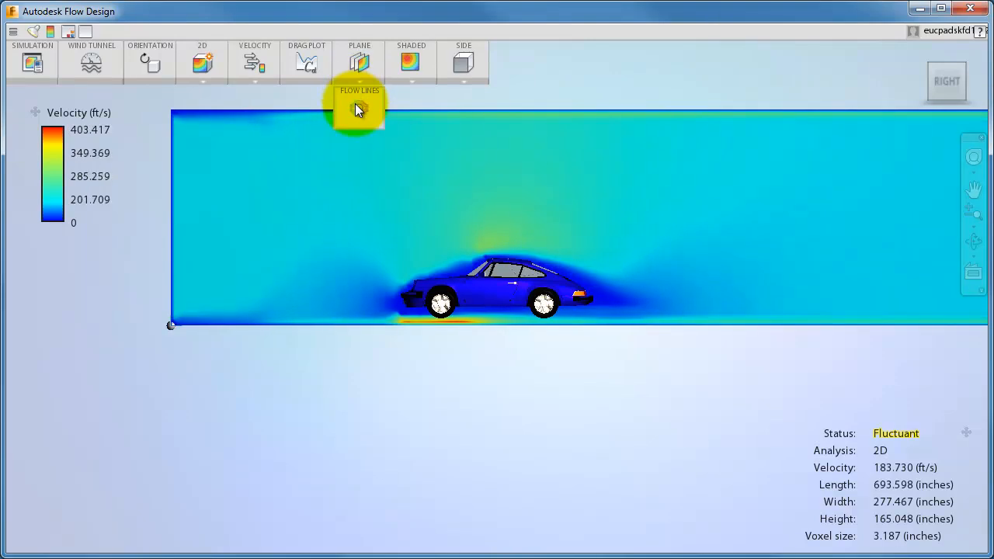
{"action": "left_click", "coordinate": [355, 103]}
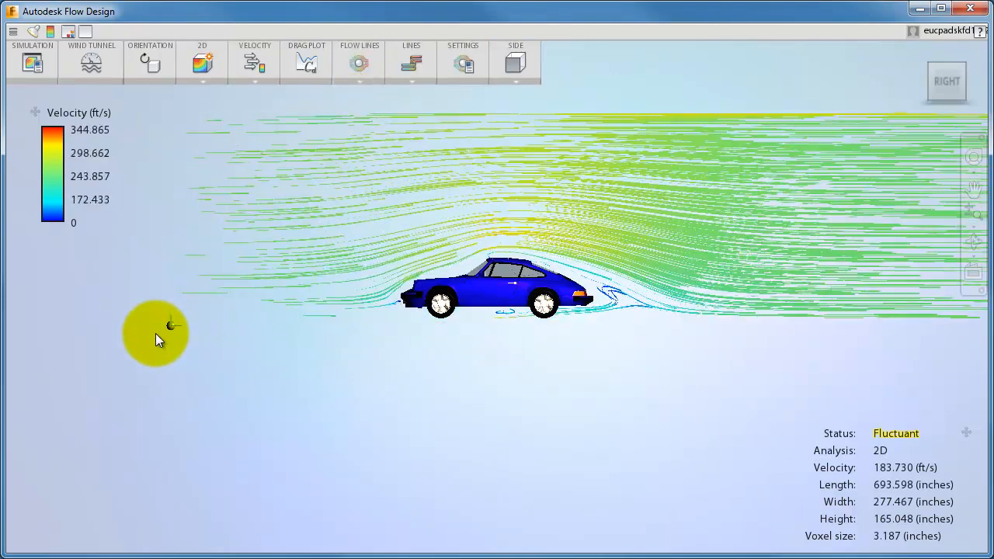
Step: Change the flow-line display style to tubes, then to smoke
{"action": "left_click_drag", "start_coordinate": [158, 334], "coordinate": [216, 363]}
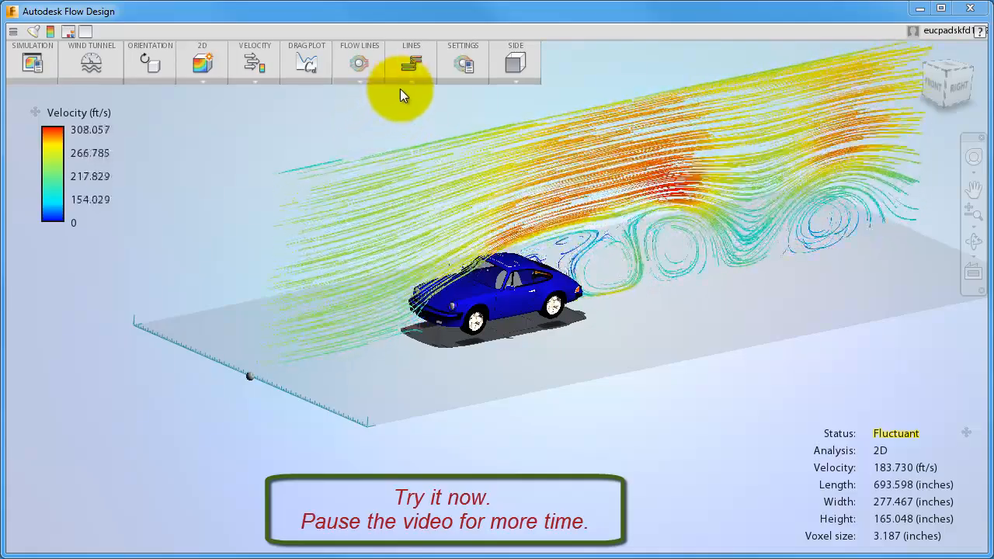
{"action": "left_click", "coordinate": [410, 81]}
{"action": "left_click", "coordinate": [407, 109]}
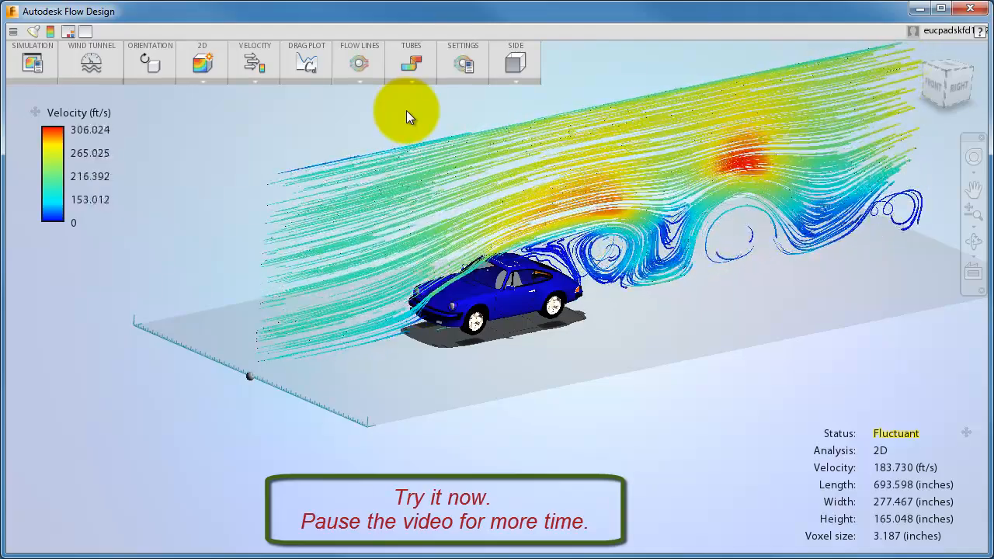
{"action": "left_click", "coordinate": [414, 84]}
{"action": "left_click", "coordinate": [411, 139]}
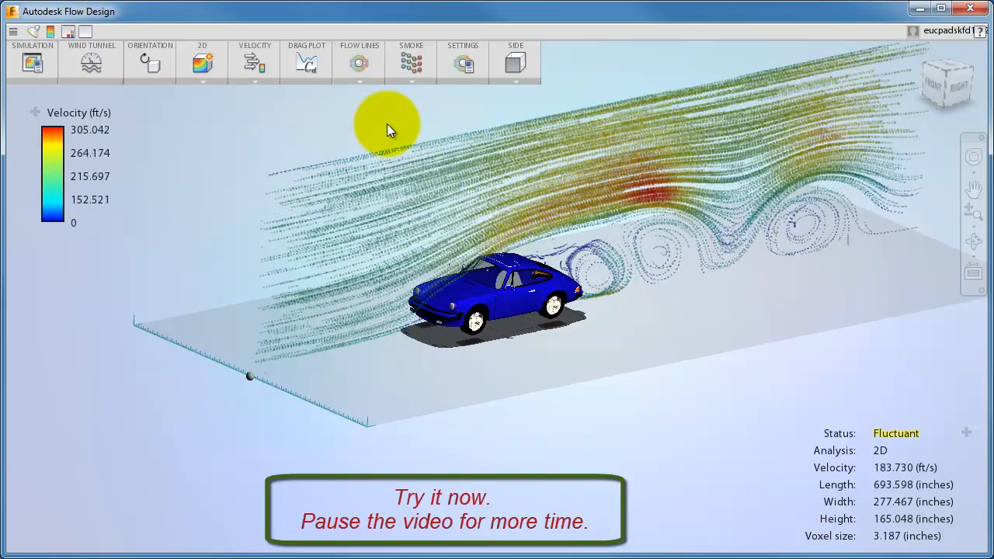
Step: Change the flow-line display style to particles, then back to lines
{"action": "left_click", "coordinate": [402, 88]}
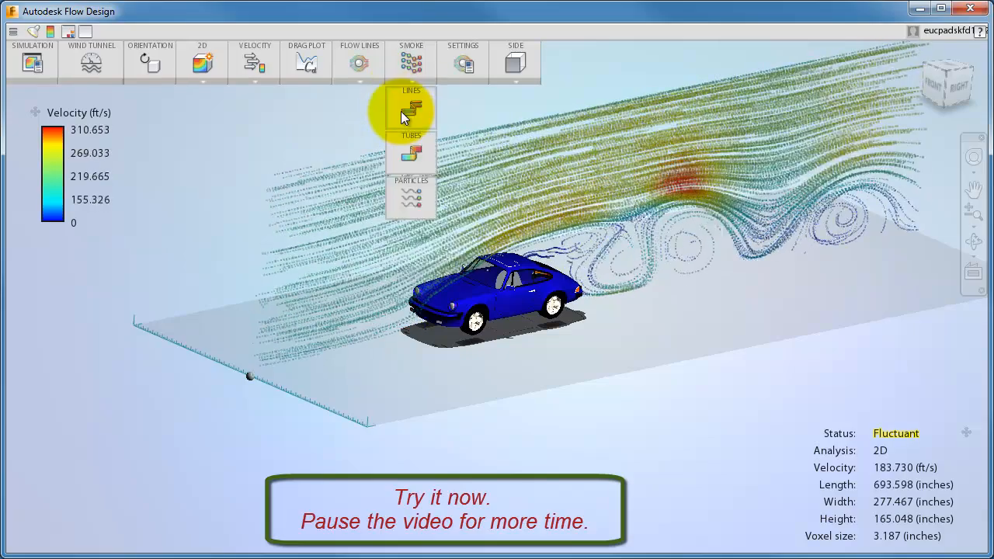
{"action": "left_click", "coordinate": [402, 191]}
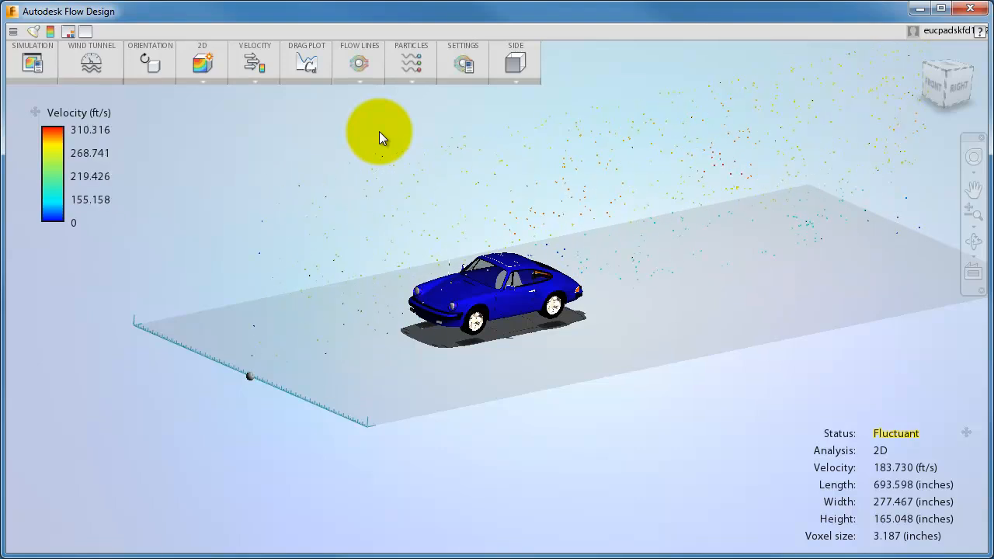
{"action": "key", "text": "l"}
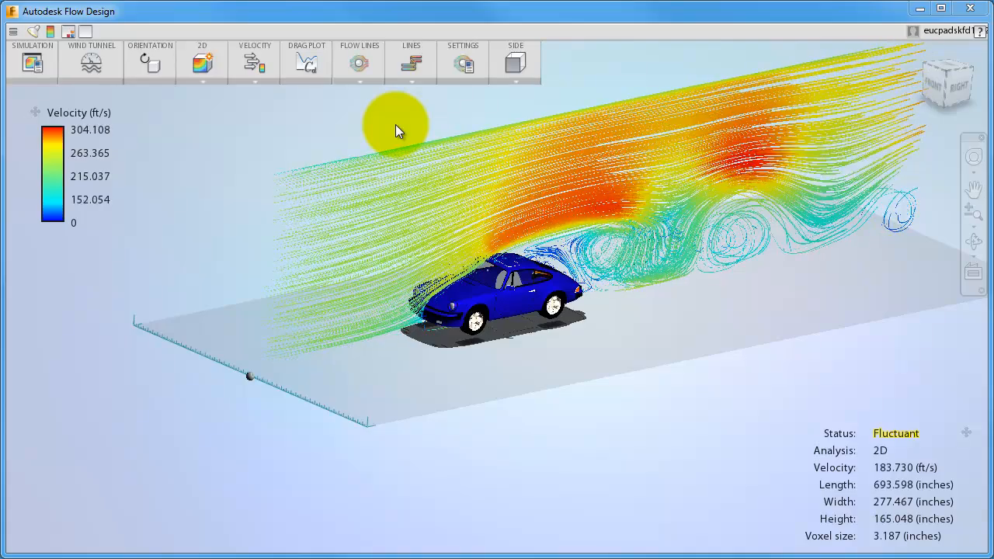
Step: Set the flow-line count to 501, speed to 199%, size to 74% and length to 240, and apply
{"action": "left_click", "coordinate": [464, 63]}
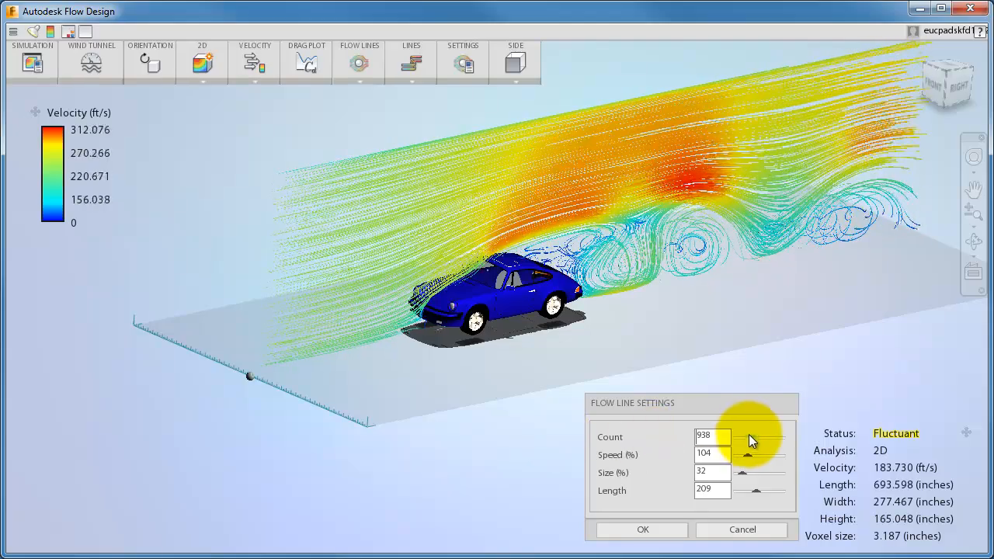
{"action": "mouse_move", "coordinate": [752, 440]}
{"action": "left_mouse_down"}
{"action": "mouse_move", "coordinate": [775, 441]}
{"action": "mouse_move", "coordinate": [745, 440]}
{"action": "left_mouse_up"}
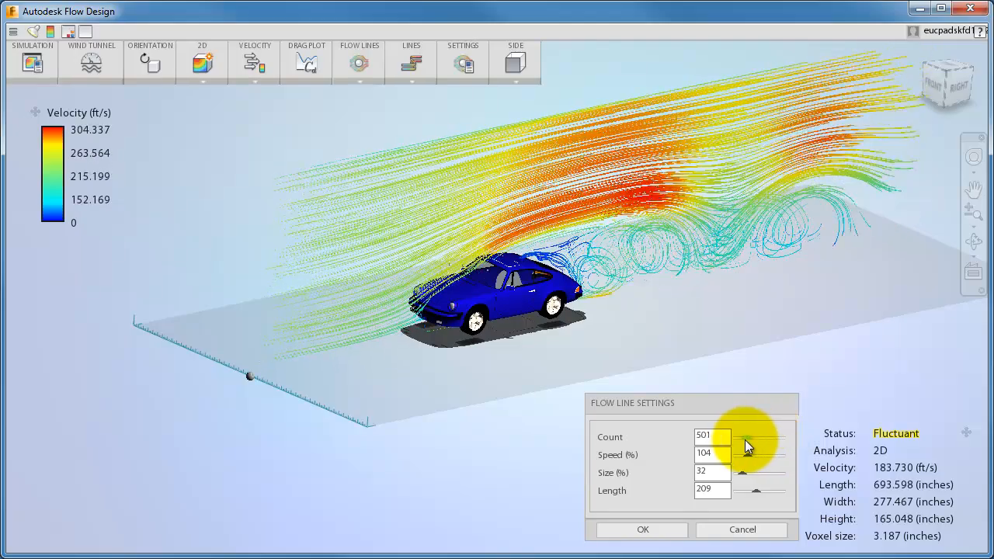
{"action": "left_click_drag", "start_coordinate": [748, 454], "coordinate": [760, 463]}
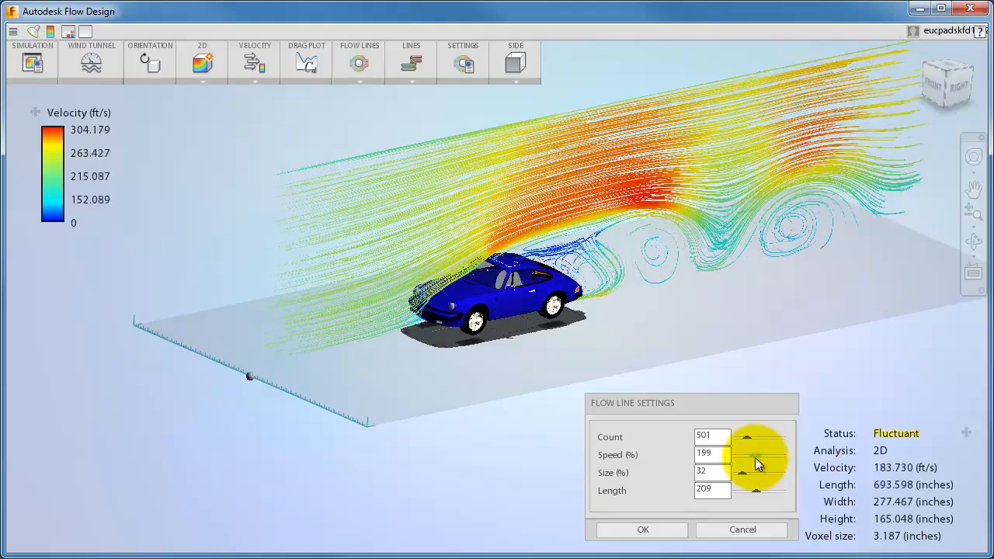
{"action": "mouse_move", "coordinate": [741, 473]}
{"action": "left_mouse_down"}
{"action": "mouse_move", "coordinate": [766, 473]}
{"action": "mouse_move", "coordinate": [747, 473]}
{"action": "left_mouse_up"}
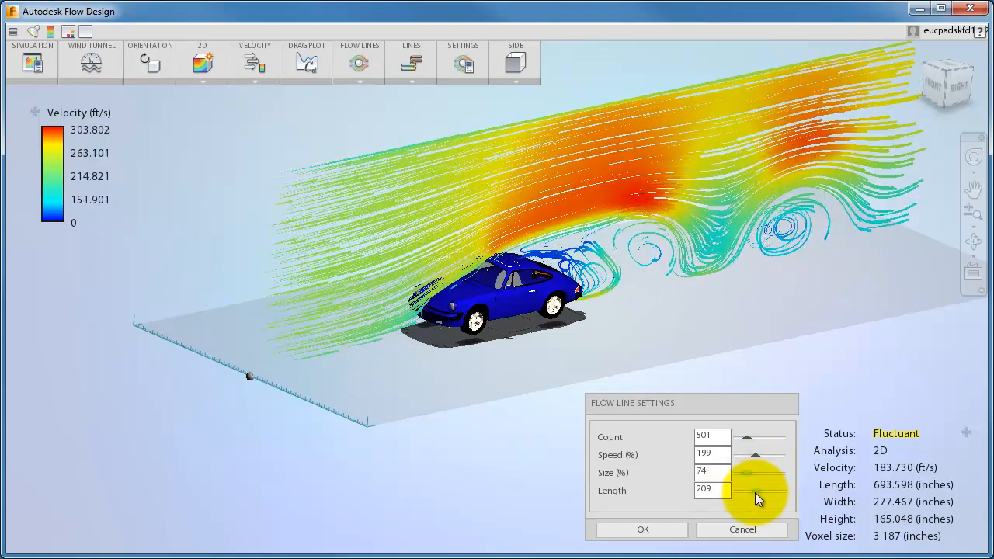
{"action": "mouse_move", "coordinate": [755, 492]}
{"action": "left_mouse_down"}
{"action": "mouse_move", "coordinate": [775, 492]}
{"action": "mouse_move", "coordinate": [742, 494]}
{"action": "mouse_move", "coordinate": [756, 493]}
{"action": "left_mouse_up"}
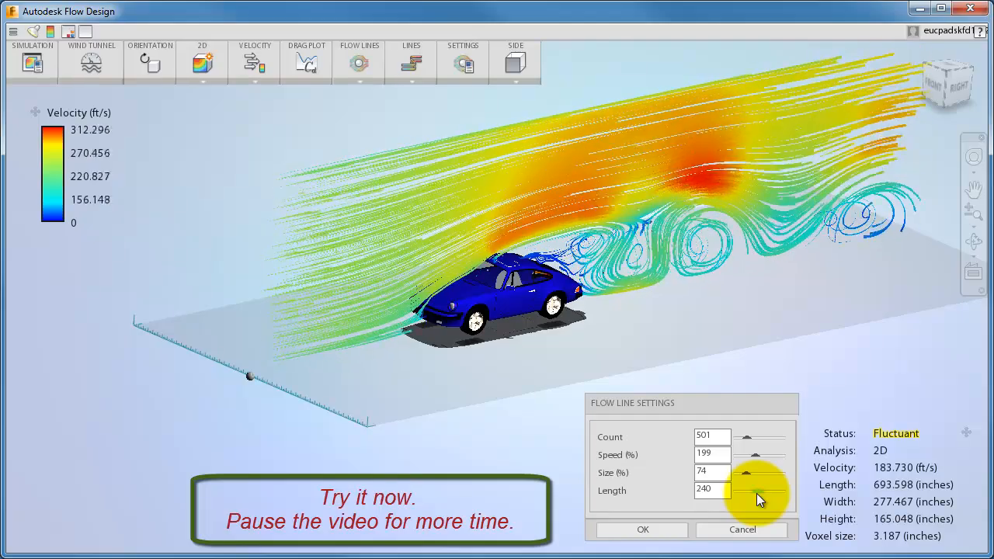
{"action": "left_click", "coordinate": [660, 535]}
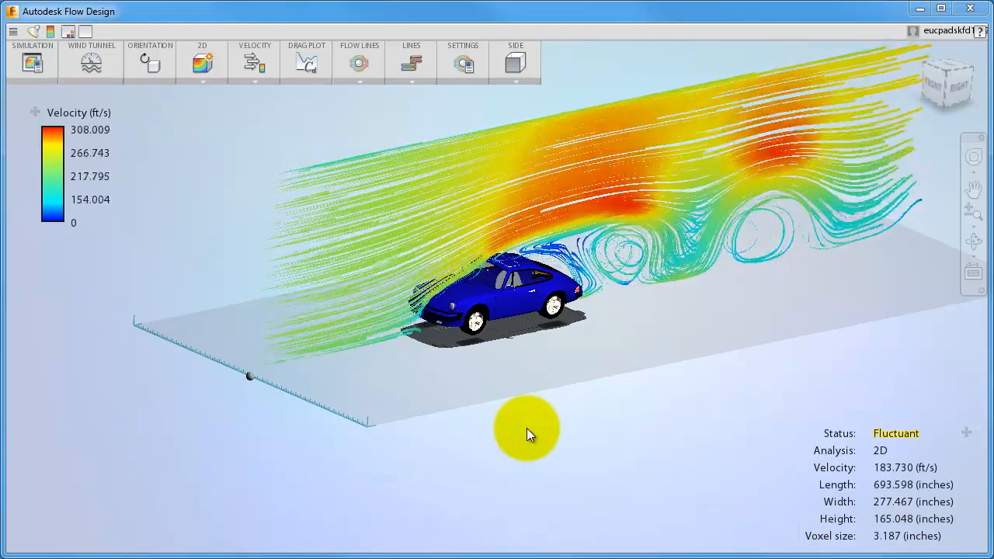
Step: Slide the flow-line plane across the tunnel toward the car's centreline
{"action": "left_click_drag", "start_coordinate": [249, 377], "coordinate": [229, 373]}
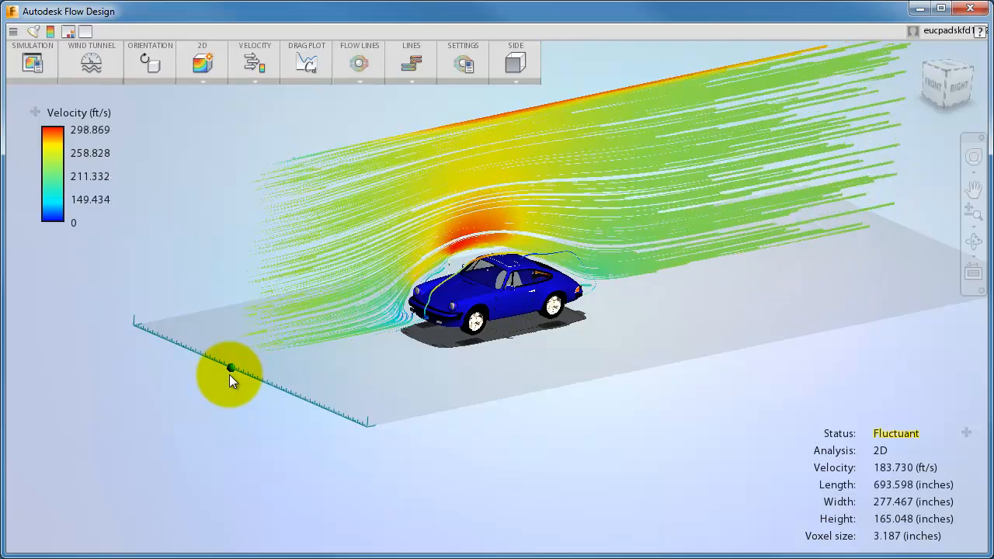
Step: Orient the flow-line plane to Top and move it down to about the car's mid-height
{"action": "left_click", "coordinate": [503, 80]}
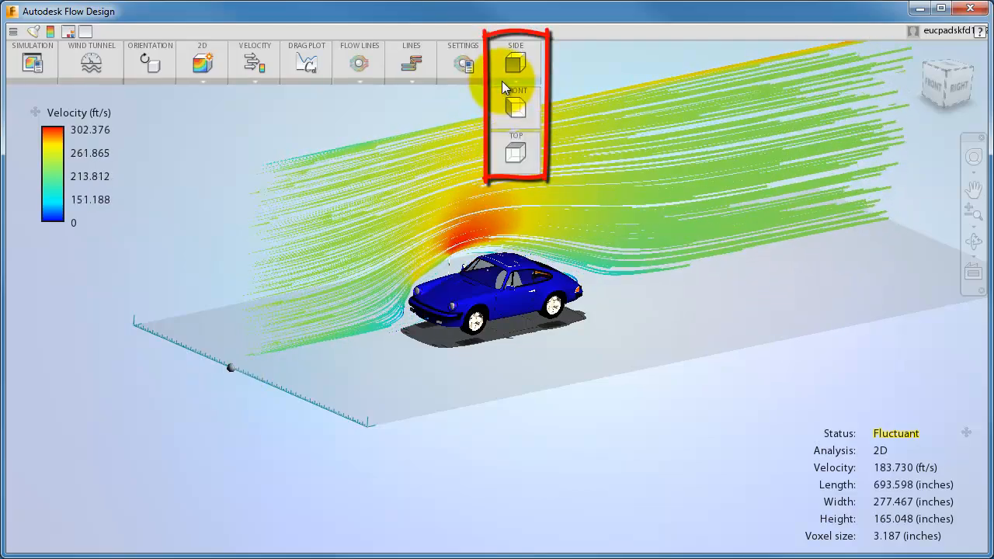
{"action": "left_click", "coordinate": [509, 152]}
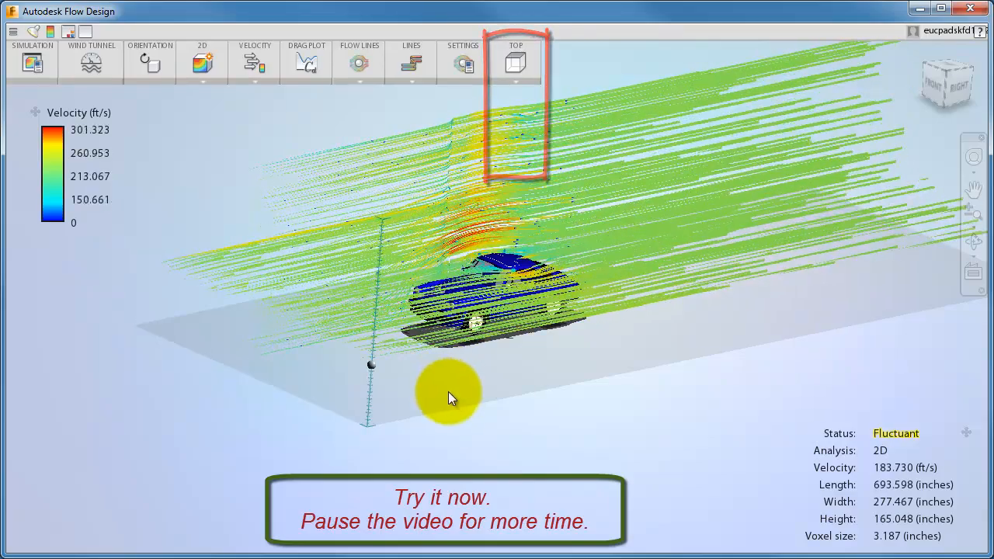
{"action": "left_click_drag", "start_coordinate": [369, 366], "coordinate": [369, 391]}
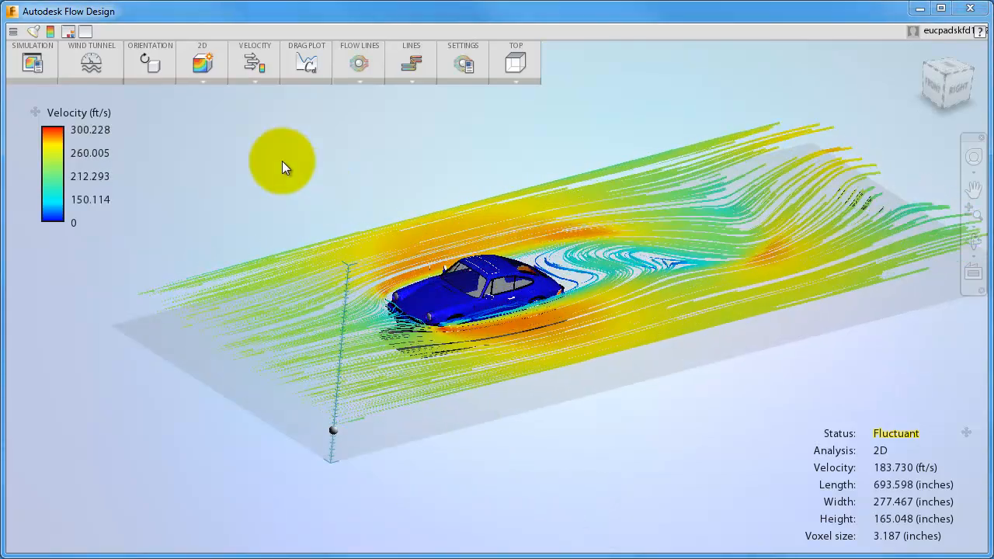
Step: Switch the analysis from 2D to 3D
{"action": "left_click", "coordinate": [203, 80]}
{"action": "left_click", "coordinate": [204, 101]}
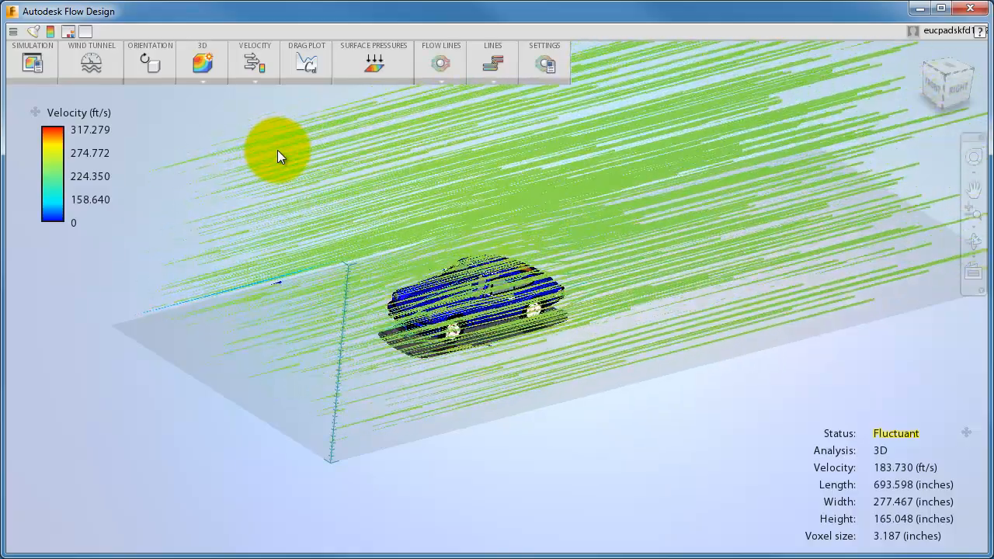
Step: Open the flow-line settings and resize the seed box to cover the region behind the car
{"action": "left_click", "coordinate": [543, 64]}
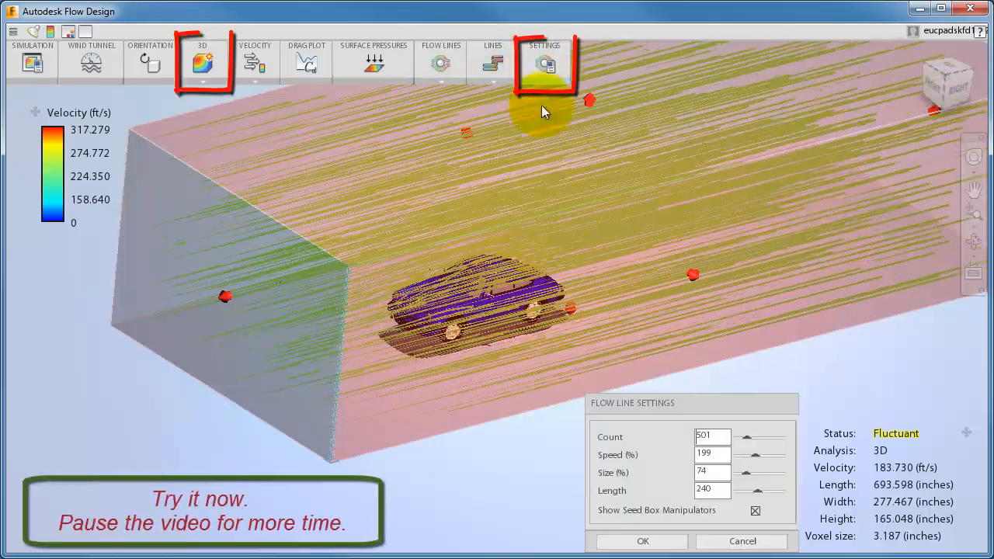
{"action": "left_click_drag", "start_coordinate": [590, 101], "coordinate": [492, 315]}
{"action": "left_click_drag", "start_coordinate": [927, 172], "coordinate": [711, 233]}
{"action": "left_click_drag", "start_coordinate": [555, 380], "coordinate": [454, 367]}
{"action": "scroll", "coordinate": [519, 347], "scroll_direction": "up", "scroll_amount": 5}
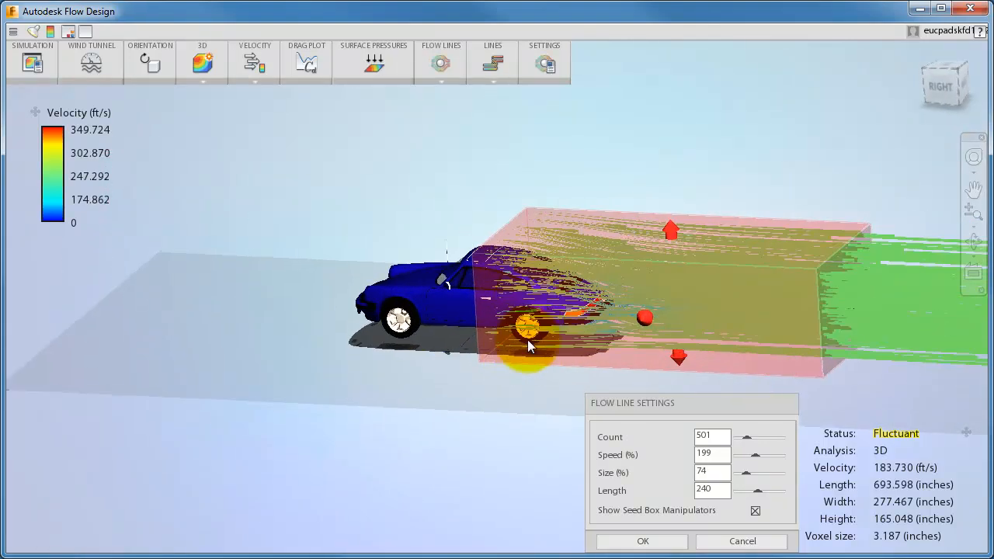
Step: Set the flow-line count to 251 and the size to 22%
{"action": "middle_click_drag", "start_coordinate": [377, 351], "coordinate": [187, 349]}
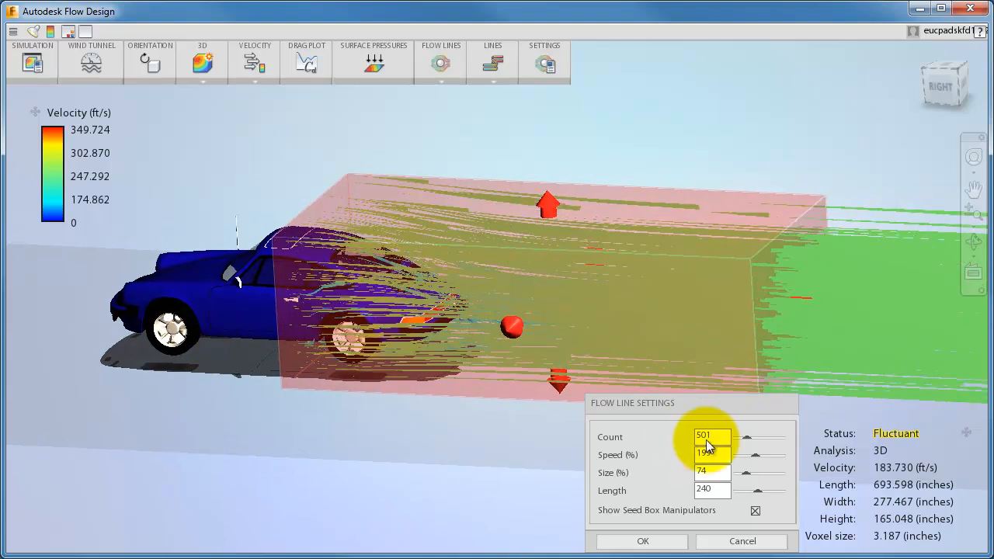
{"action": "left_click_drag", "start_coordinate": [747, 439], "coordinate": [744, 438]}
{"action": "left_click_drag", "start_coordinate": [754, 473], "coordinate": [742, 477]}
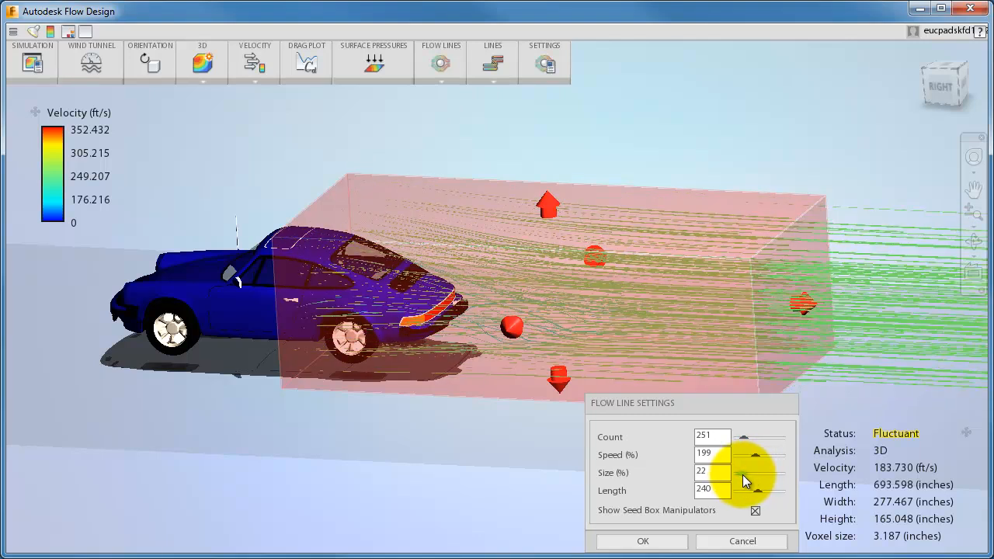